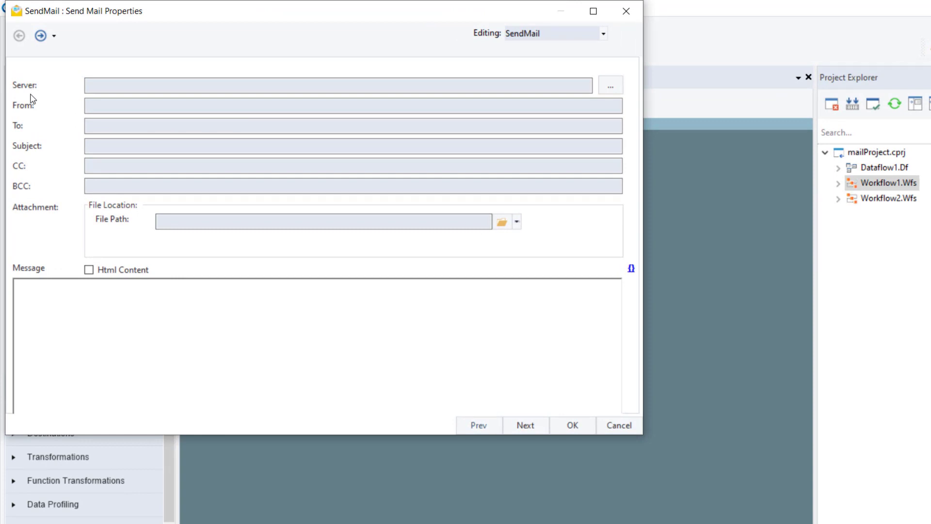
Step: Open the Email Connection dialog for the SendMail server, checking recent connections without choosing one
{"action": "left_click", "coordinate": [619, 92]}
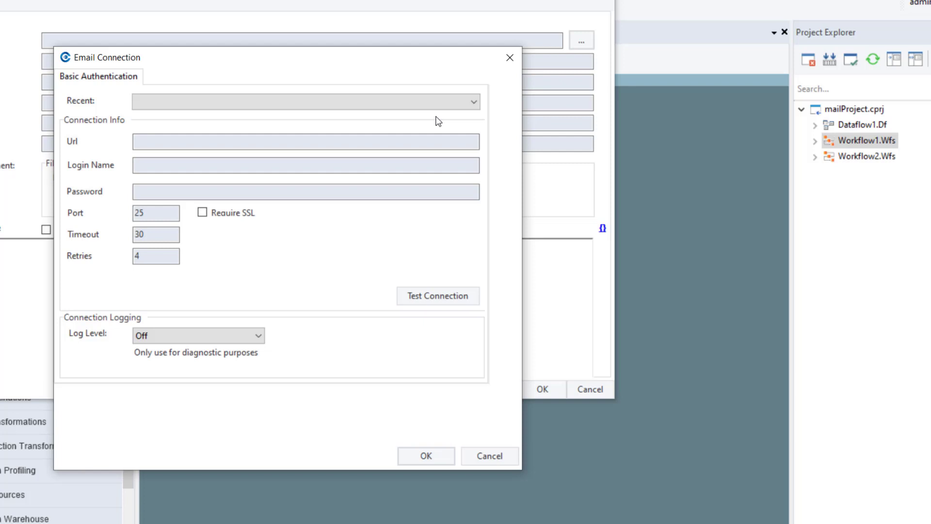
{"action": "left_click", "coordinate": [470, 102]}
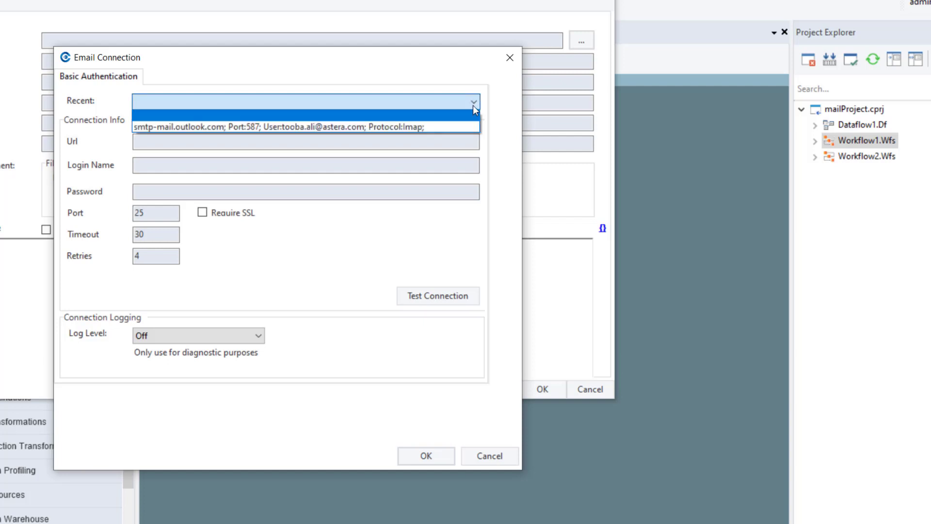
{"action": "left_click", "coordinate": [474, 106]}
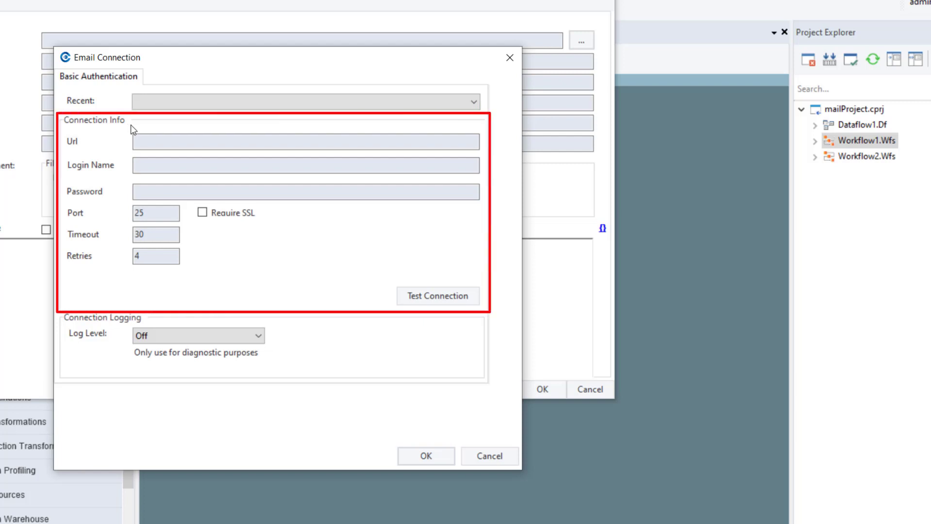
{"action": "left_click", "coordinate": [142, 140]}
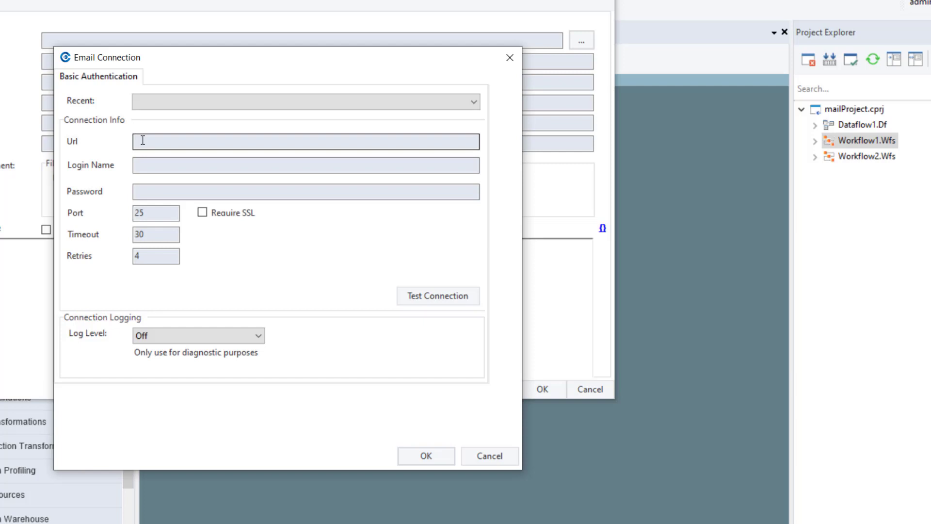
Step: Enter smtp-mail.outlook.com as the Url, then fill in the login account name and its password
{"action": "type", "text": "s"}
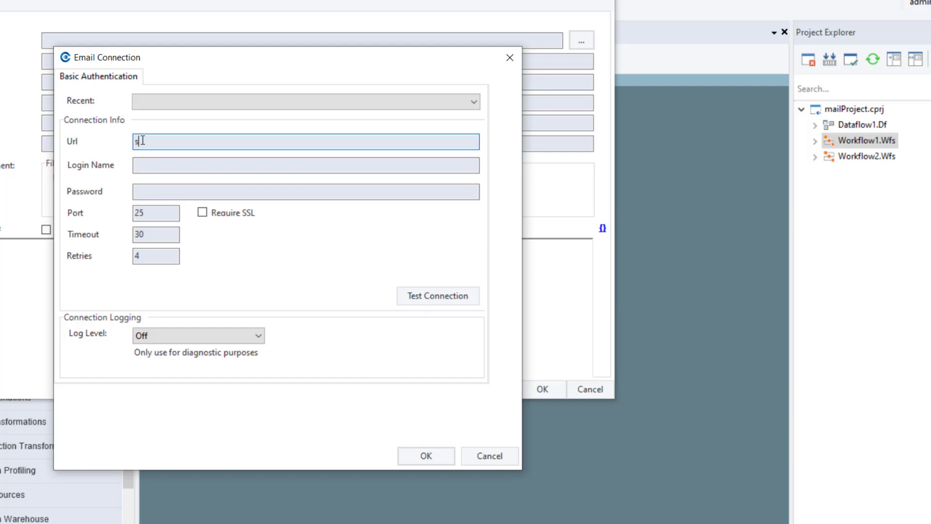
{"action": "type", "text": "mtp-mail.outlook.com"}
{"action": "left_click", "coordinate": [145, 170]}
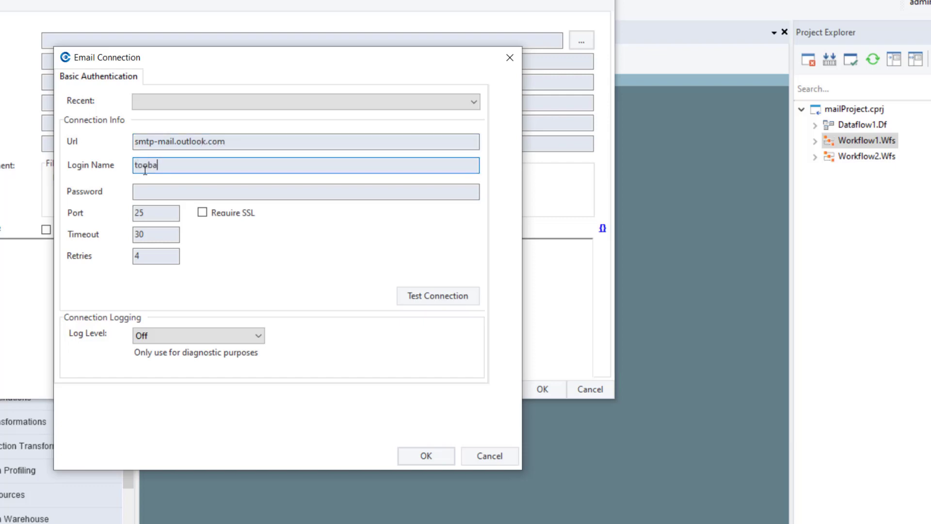
{"action": "key", "text": "Tab"}
{"action": "type", "text": "****************"}
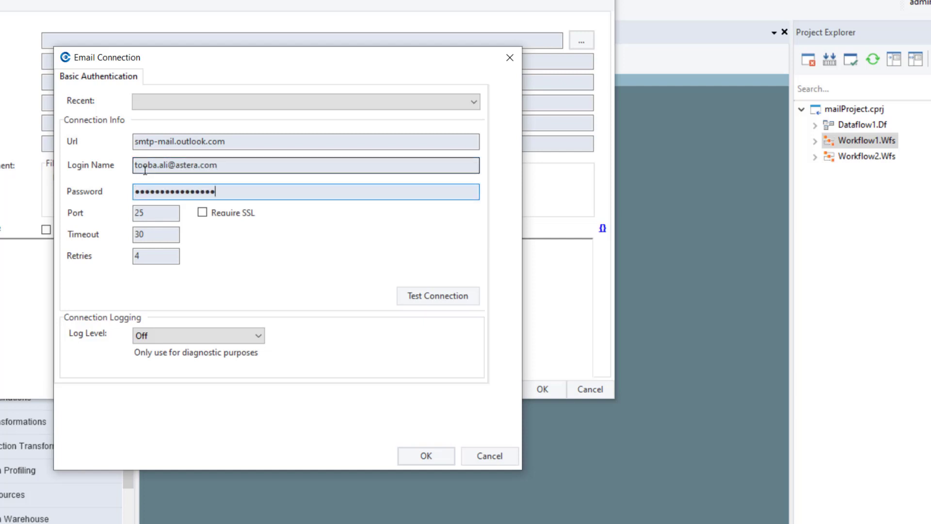
Step: Change the port from 25 to 587 and the timeout from 30 to 60, and require SSL
{"action": "left_click", "coordinate": [155, 214]}
{"action": "left_click_drag", "start_coordinate": [144, 216], "coordinate": [135, 216]}
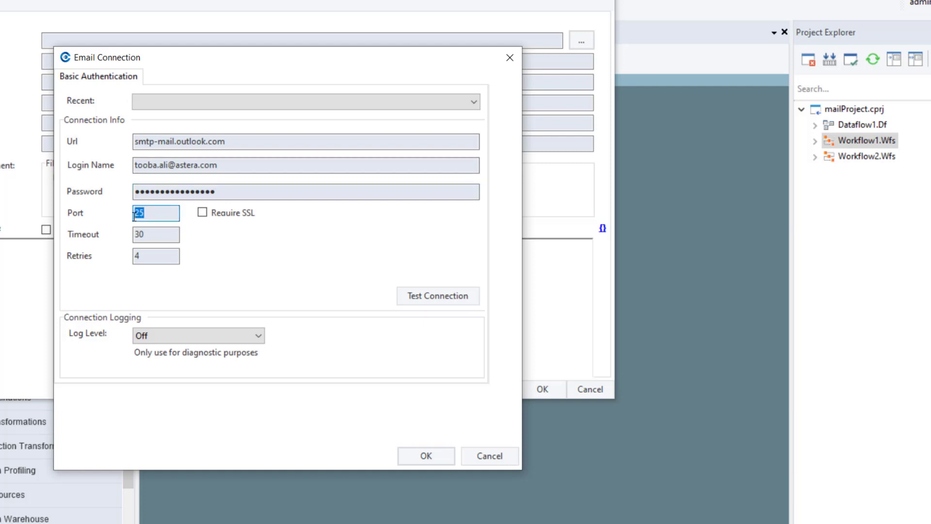
{"action": "type", "text": "587"}
{"action": "left_click", "coordinate": [160, 234]}
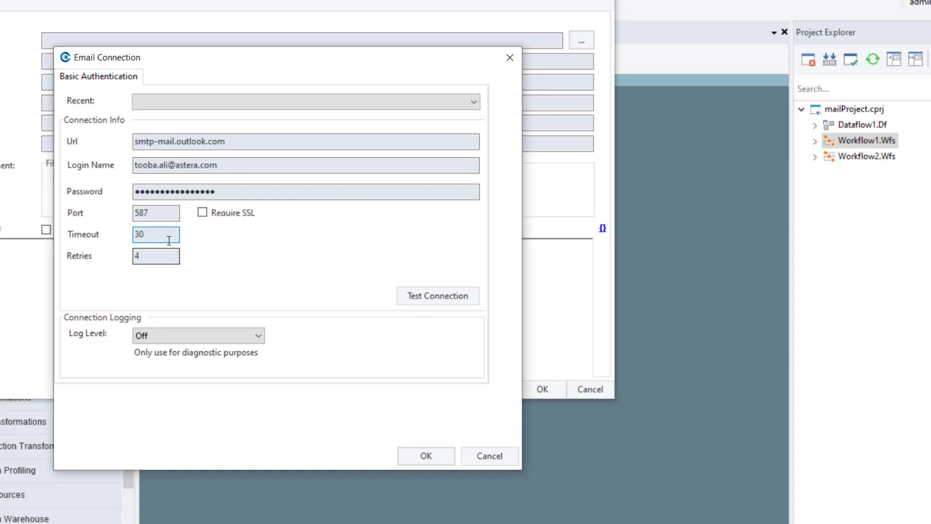
{"action": "left_click_drag", "start_coordinate": [169, 236], "coordinate": [133, 237]}
{"action": "type", "text": "60"}
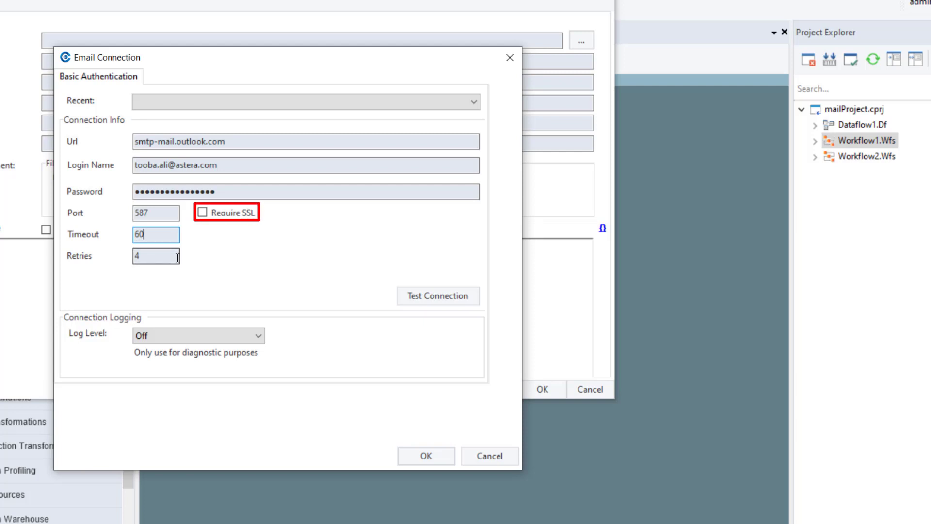
{"action": "left_click", "coordinate": [204, 214]}
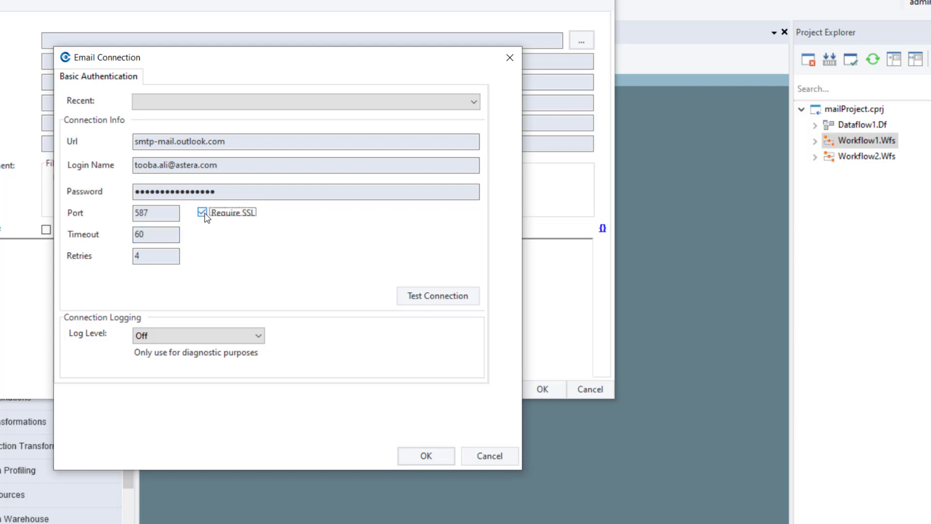
{"action": "left_click", "coordinate": [406, 300]}
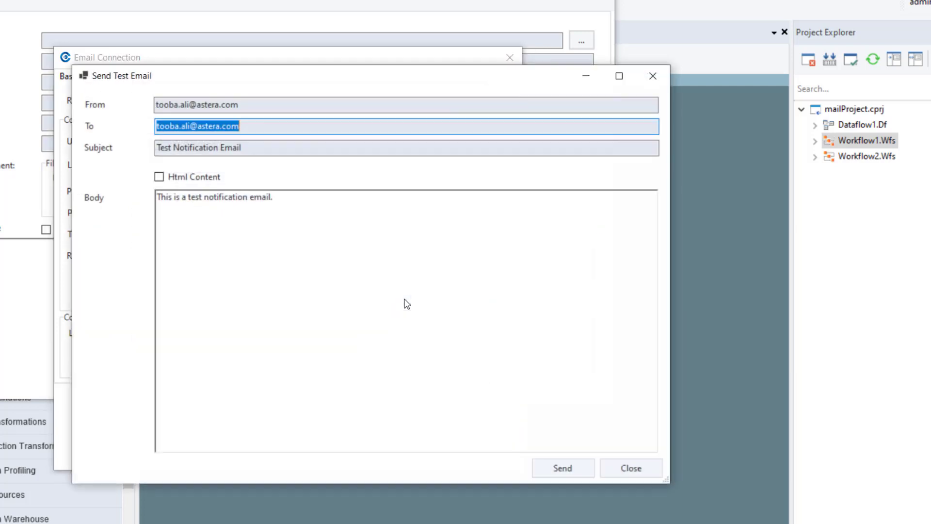
{"action": "left_click", "coordinate": [616, 469]}
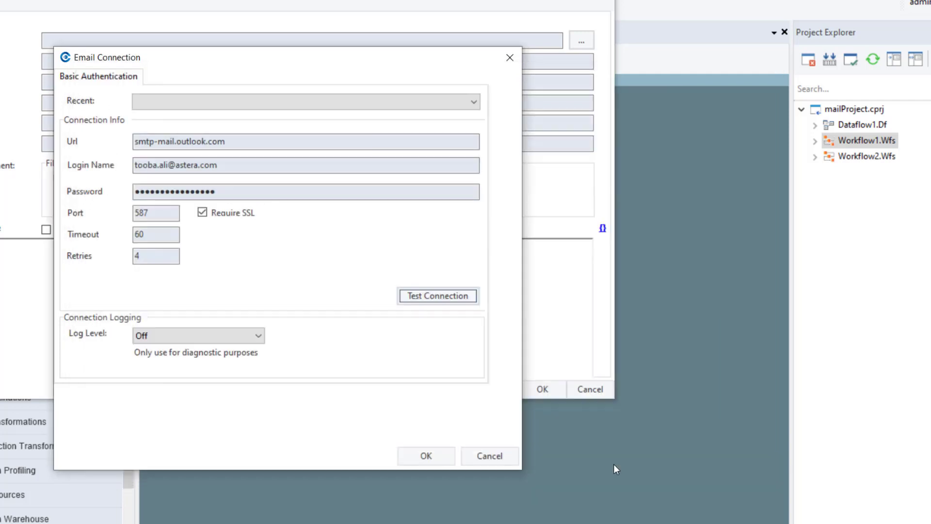
Step: Set the connection Log Level to Off and save the Outlook email connection
{"action": "left_click", "coordinate": [258, 335]}
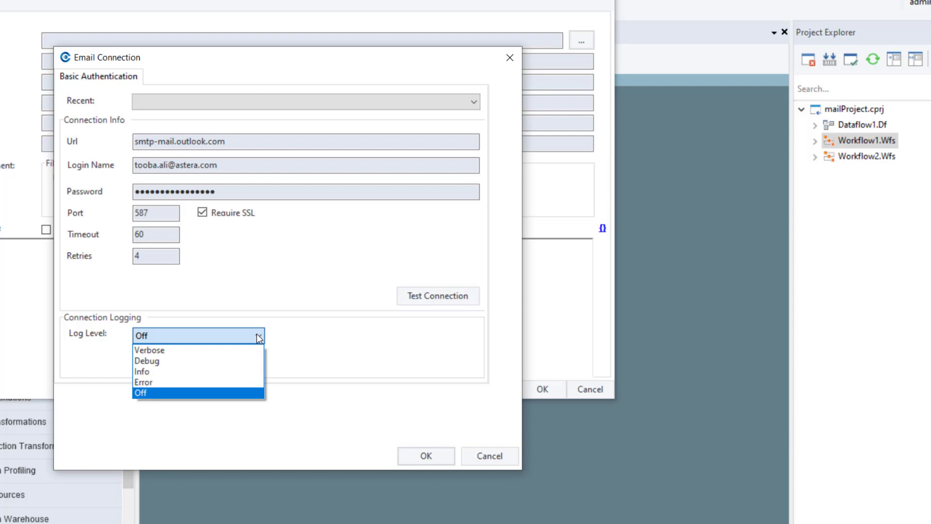
{"action": "left_click", "coordinate": [256, 391]}
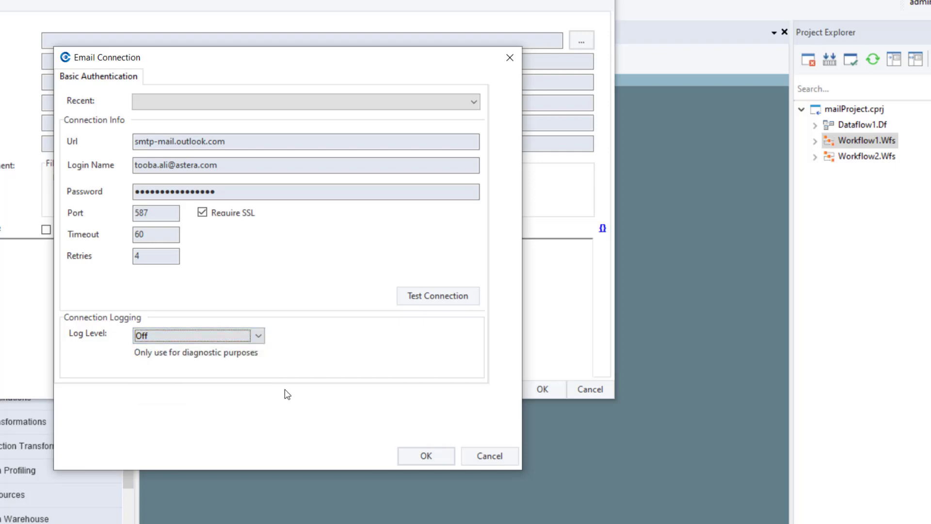
{"action": "left_click", "coordinate": [414, 456]}
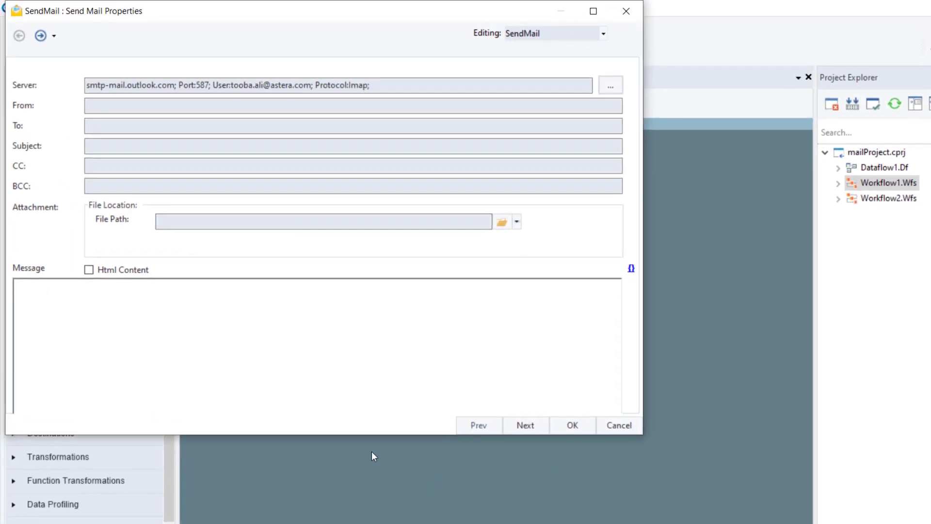
Step: Enter the sender and recipient e-mail addresses and set the subject to 'Demo Email'
{"action": "left_click", "coordinate": [326, 107]}
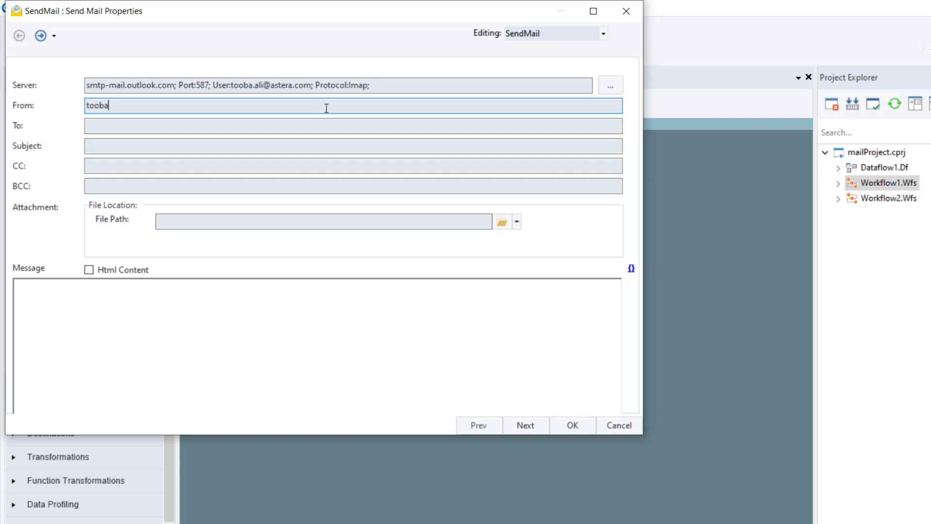
{"action": "key", "text": "Tab"}
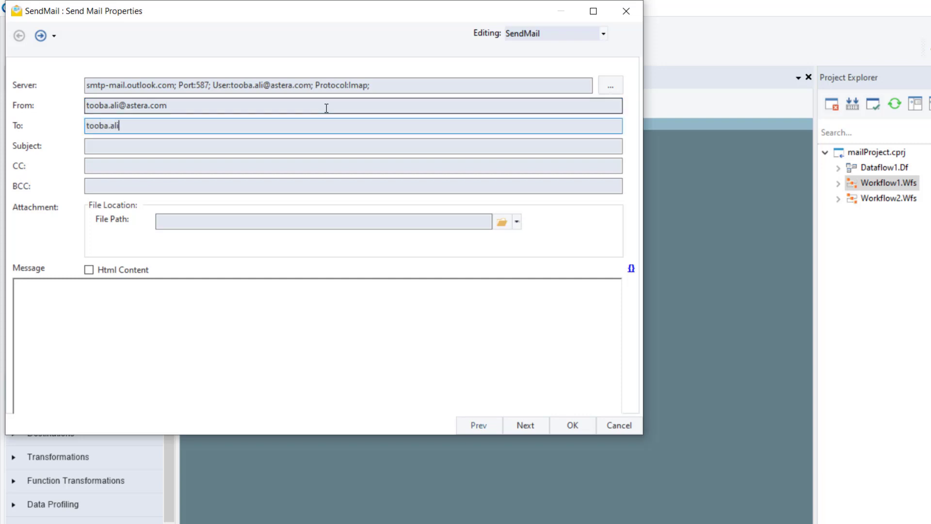
{"action": "key", "text": "Tab"}
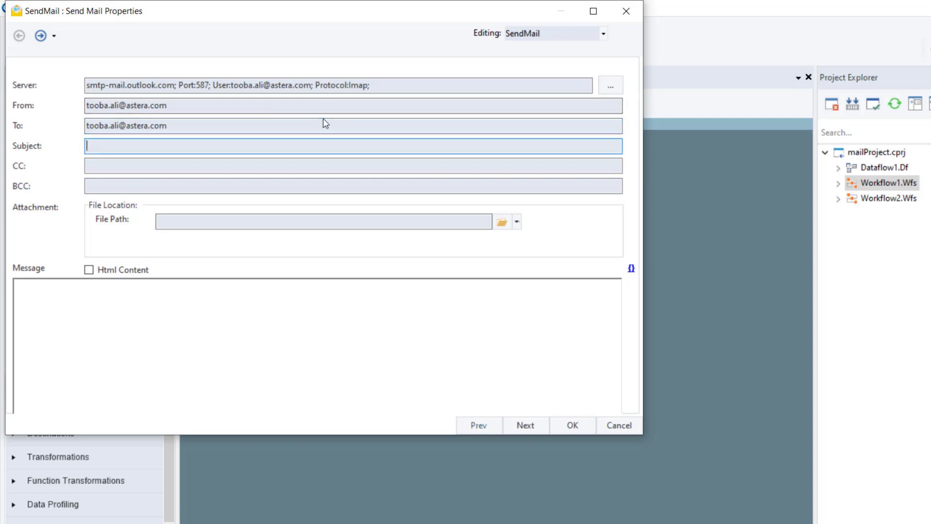
{"action": "type", "text": "Demo Email"}
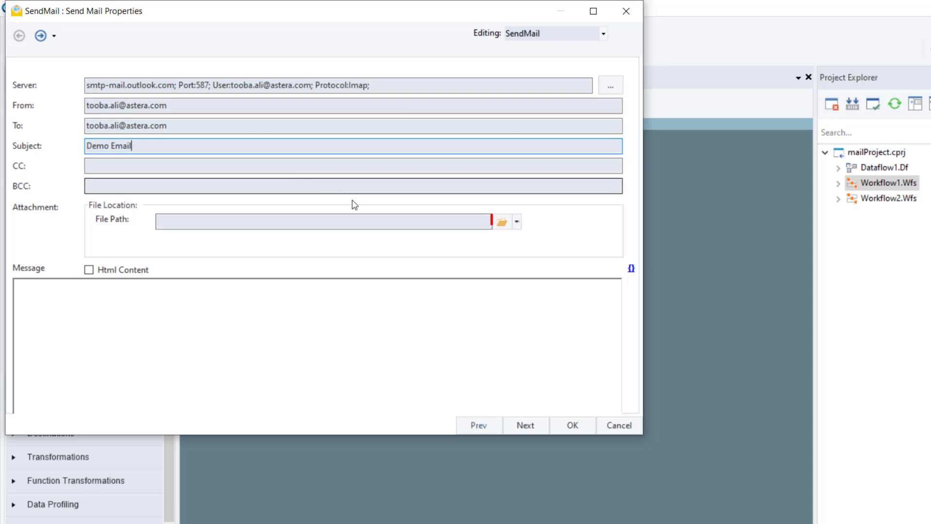
Step: Attach cars-information.docx and type the message 'Sending demo email'
{"action": "left_click", "coordinate": [503, 223]}
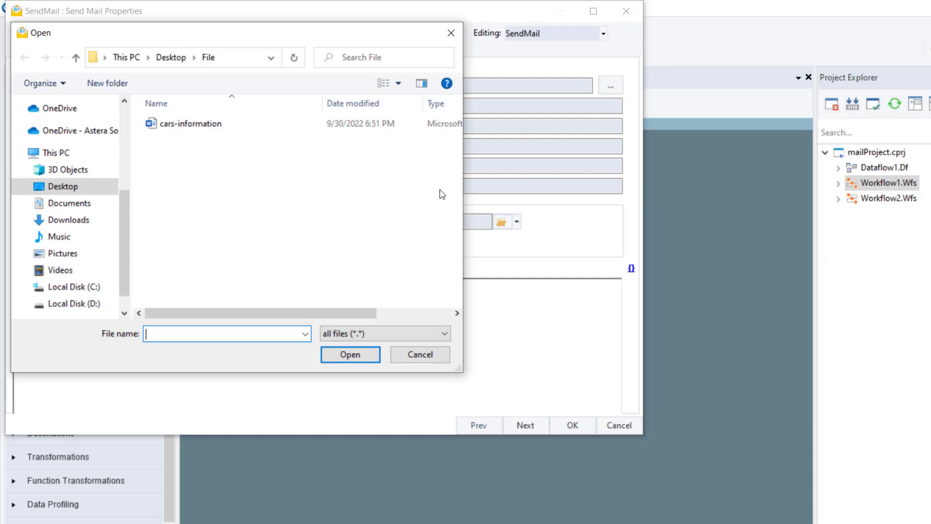
{"action": "left_click", "coordinate": [341, 127]}
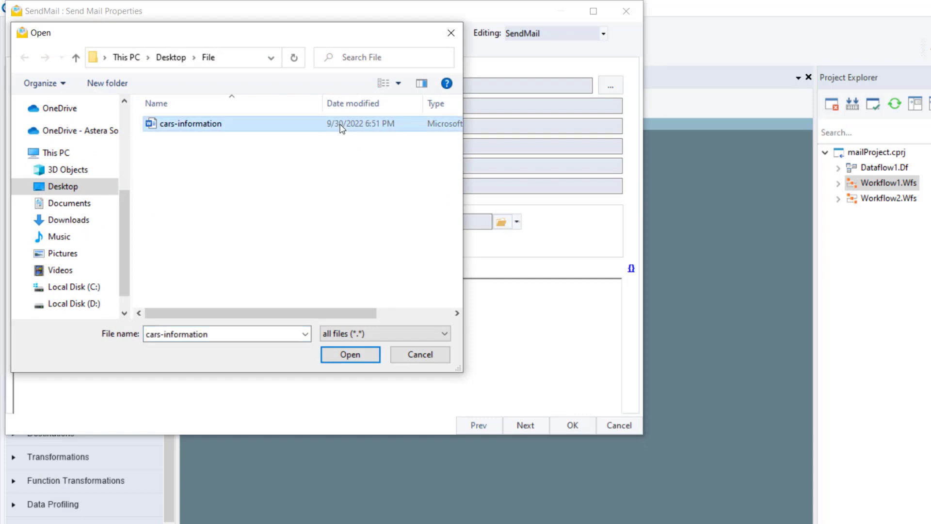
{"action": "left_click", "coordinate": [350, 354]}
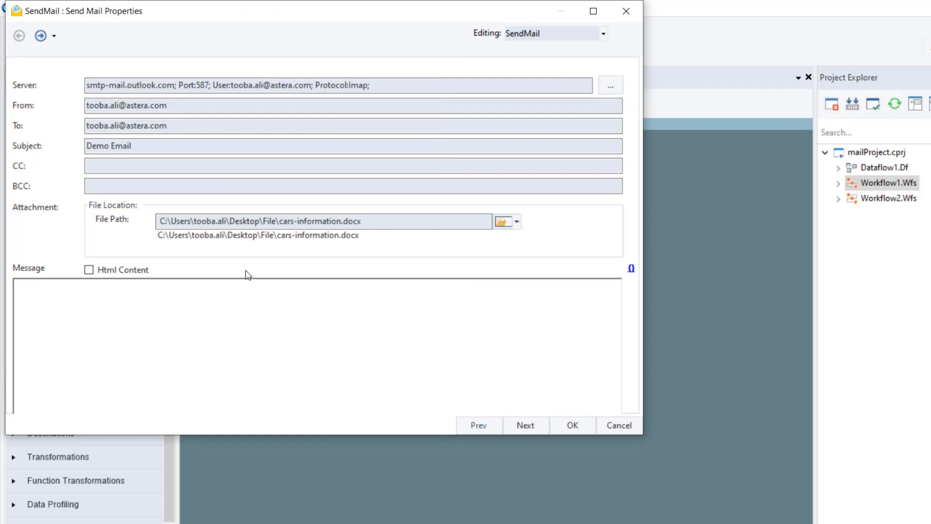
{"action": "left_click", "coordinate": [215, 303]}
{"action": "type", "text": "Sending dem"}
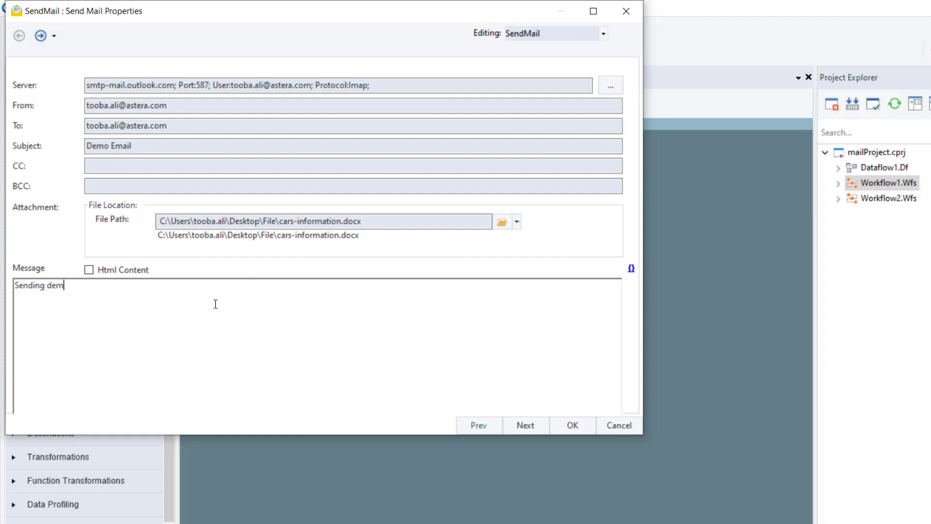
{"action": "type", "text": "o email"}
Step: Step through Config Parameters and General Options, then apply the SendMail task settings
{"action": "left_click", "coordinate": [531, 426]}
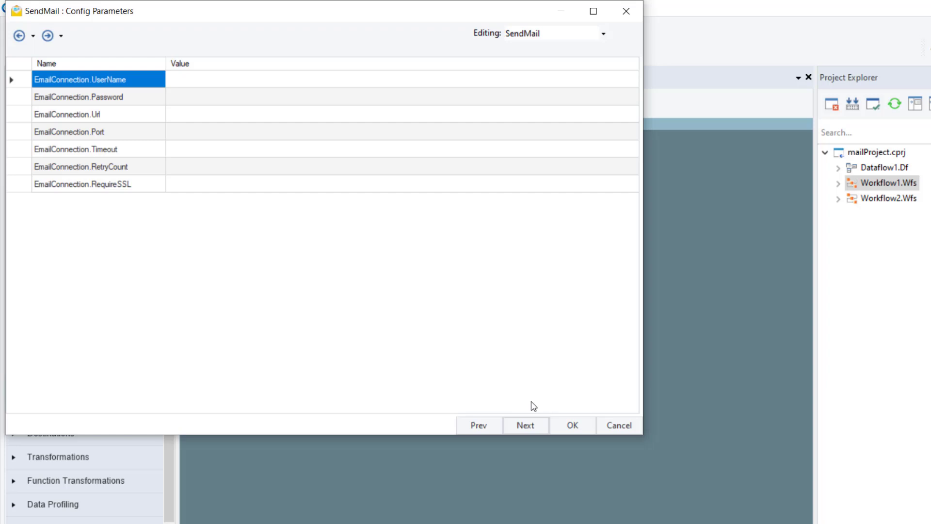
{"action": "left_click", "coordinate": [535, 426]}
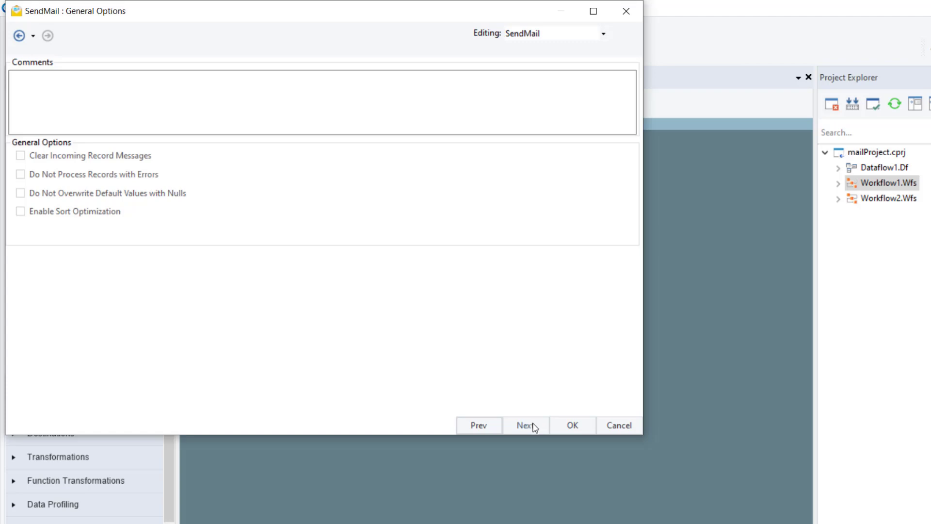
{"action": "left_click", "coordinate": [569, 424]}
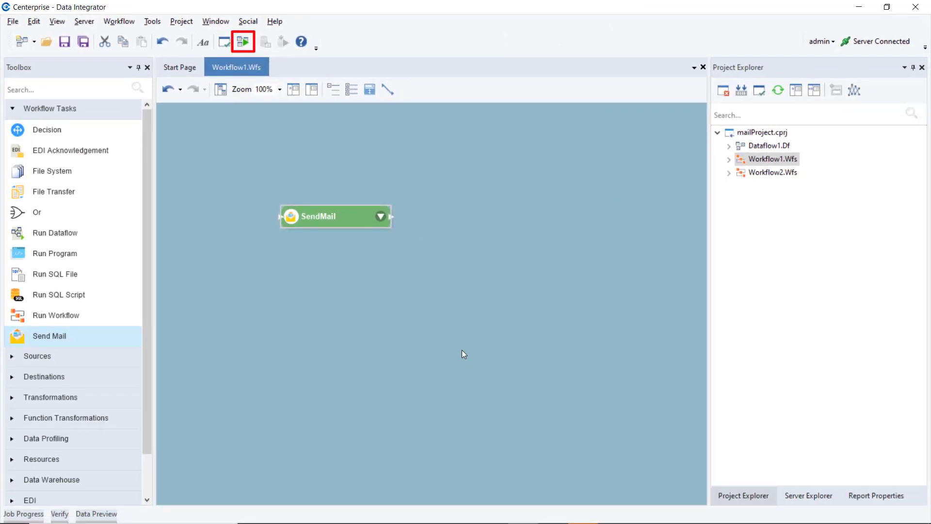
Step: Run Workflow1, then open Workflow2.Wfs and narrow the Project Explorer to widen the diagram
{"action": "left_click", "coordinate": [243, 45]}
{"action": "double_click", "coordinate": [768, 172]}
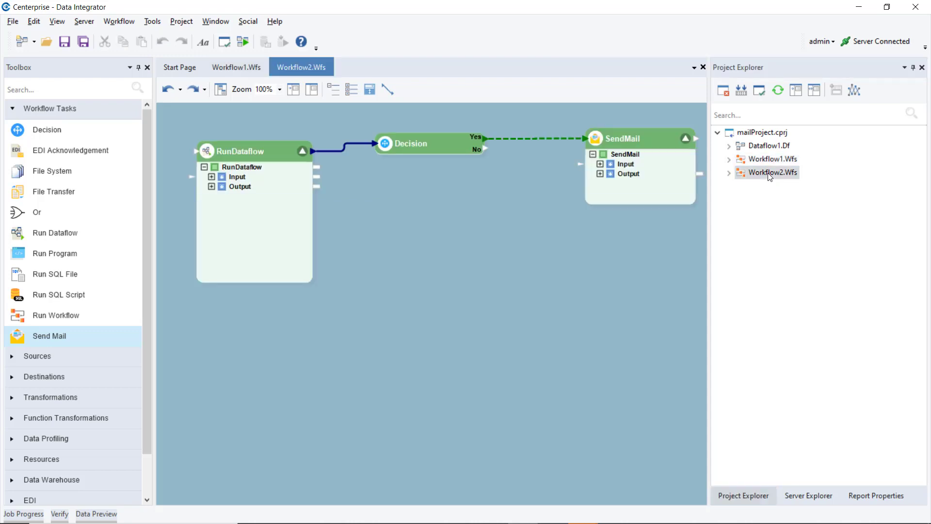
{"action": "left_click_drag", "start_coordinate": [708, 220], "coordinate": [773, 221]}
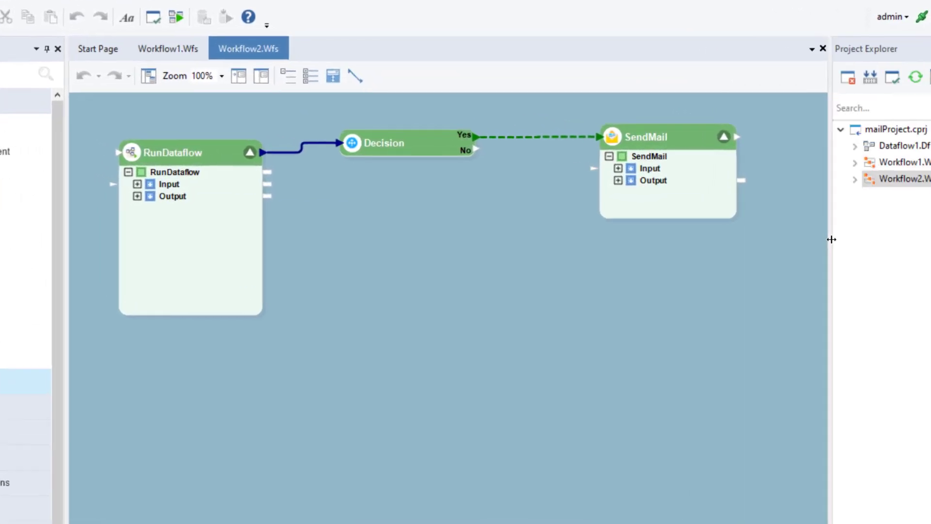